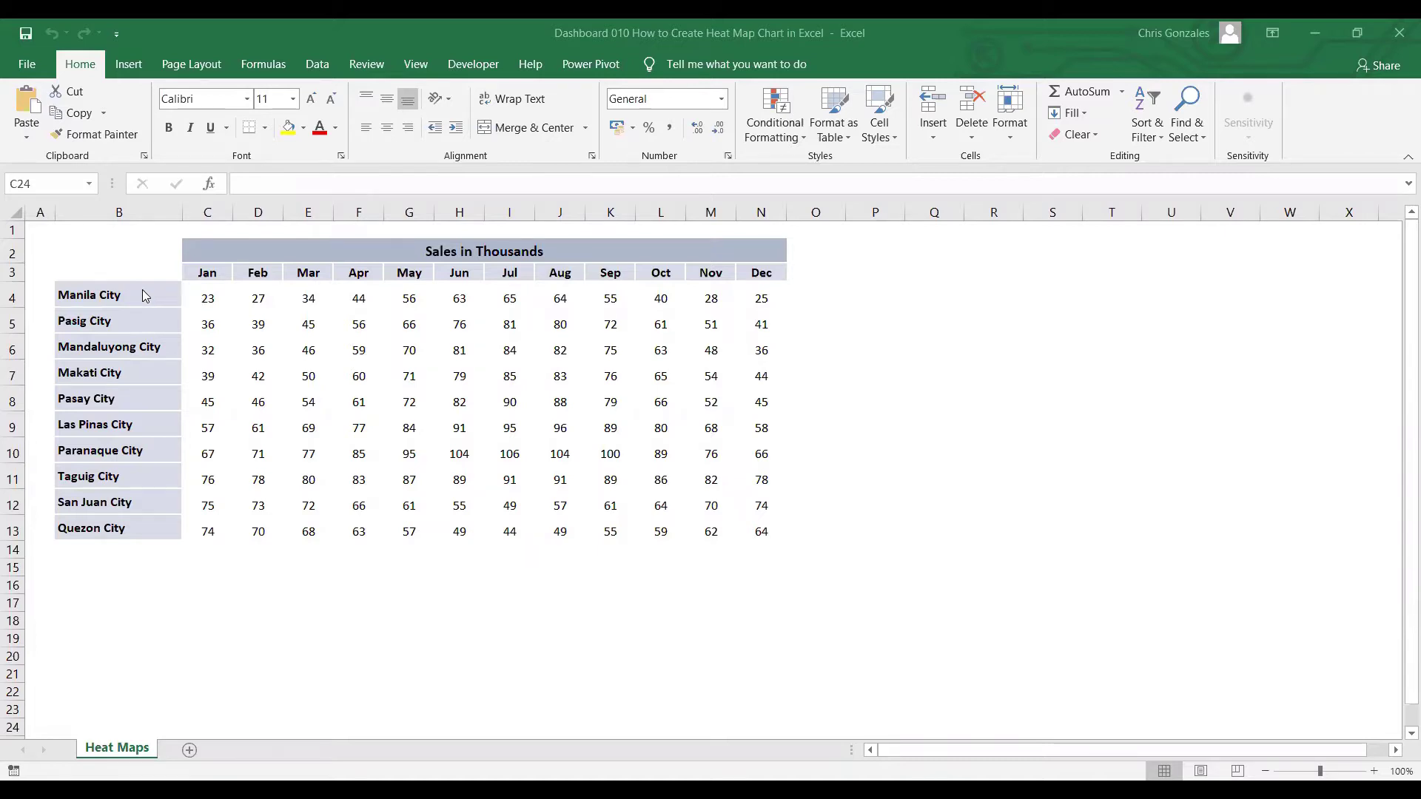
- Apply the Green - White - Red colour scale to the Jan–Dec sales figures in C4:N13
drag(134, 296, 132, 526)
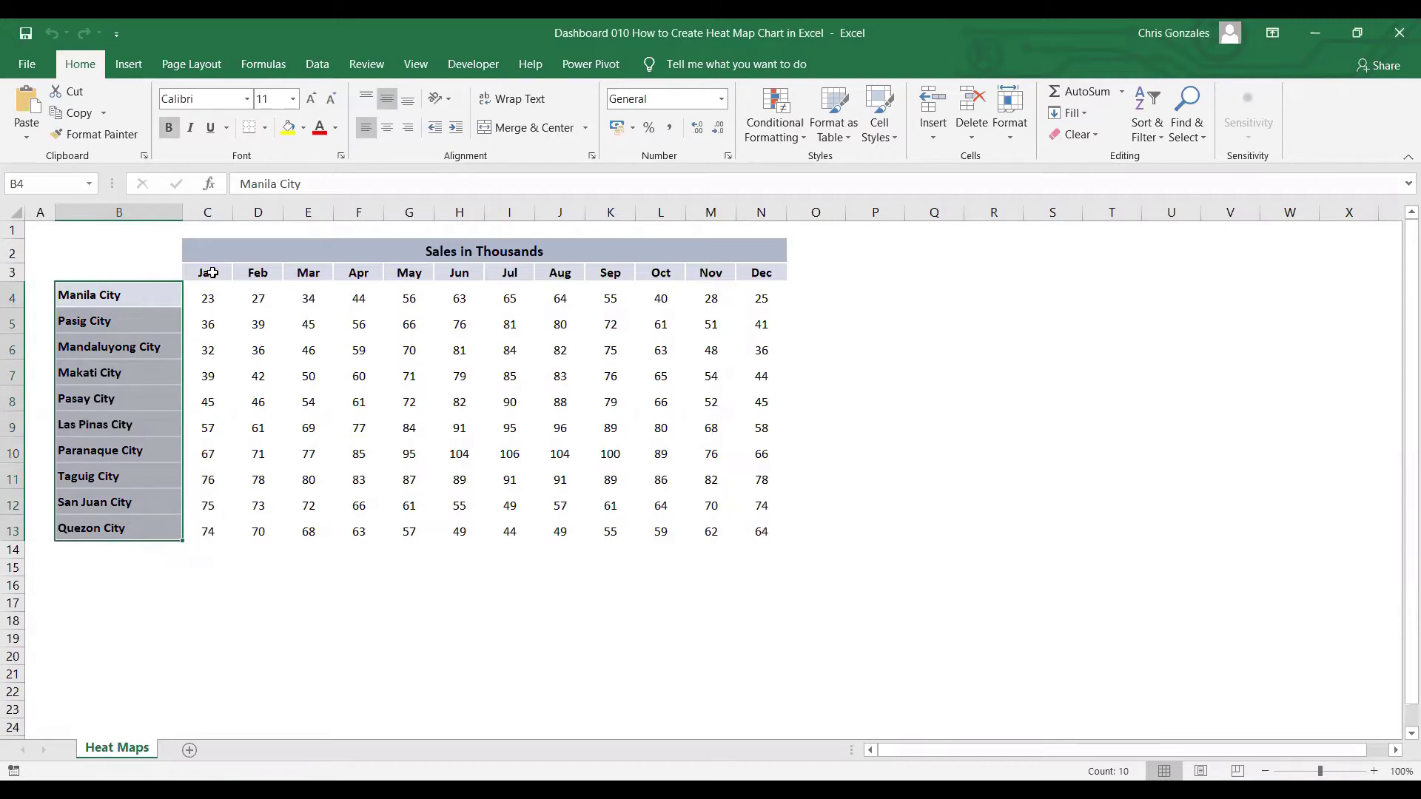
drag(212, 273, 761, 523)
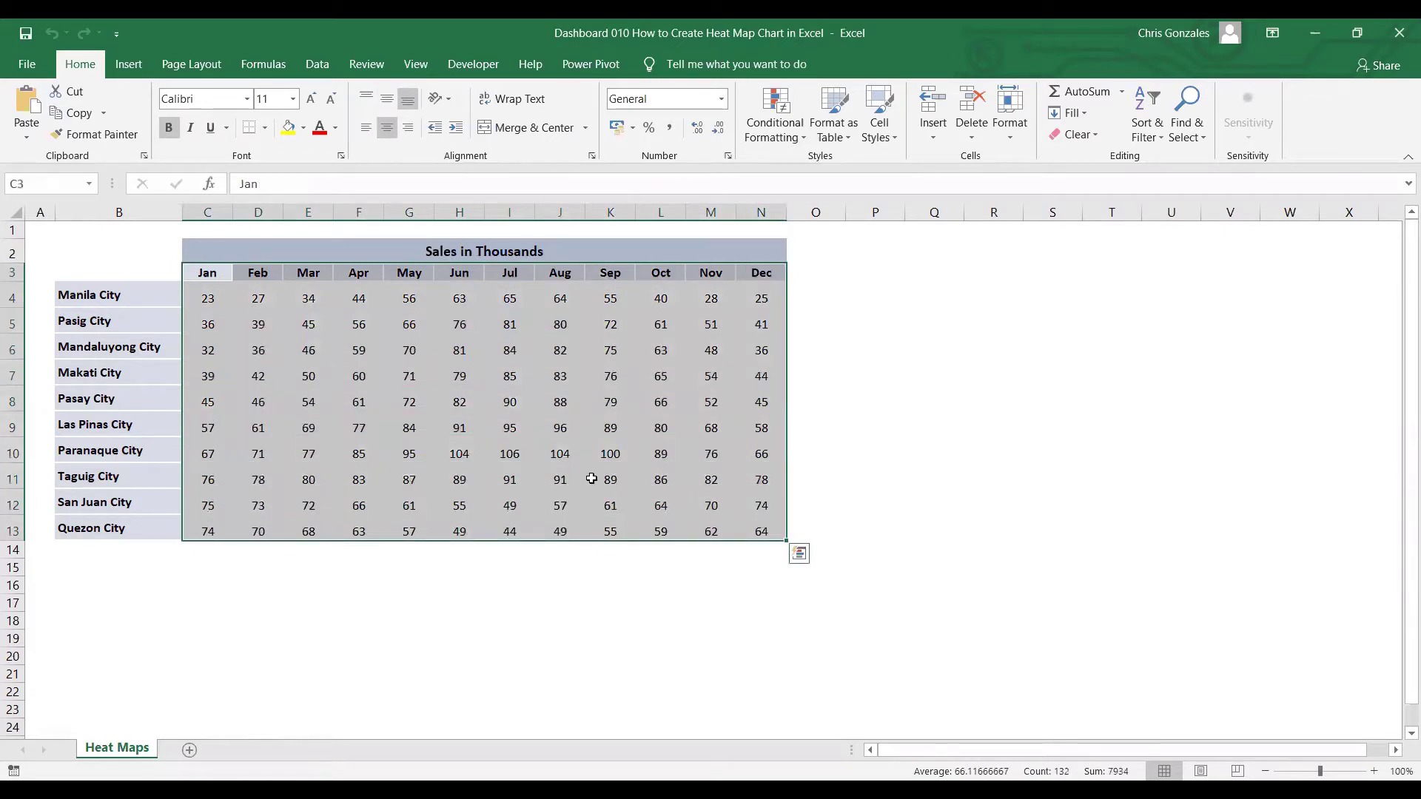
click(218, 274)
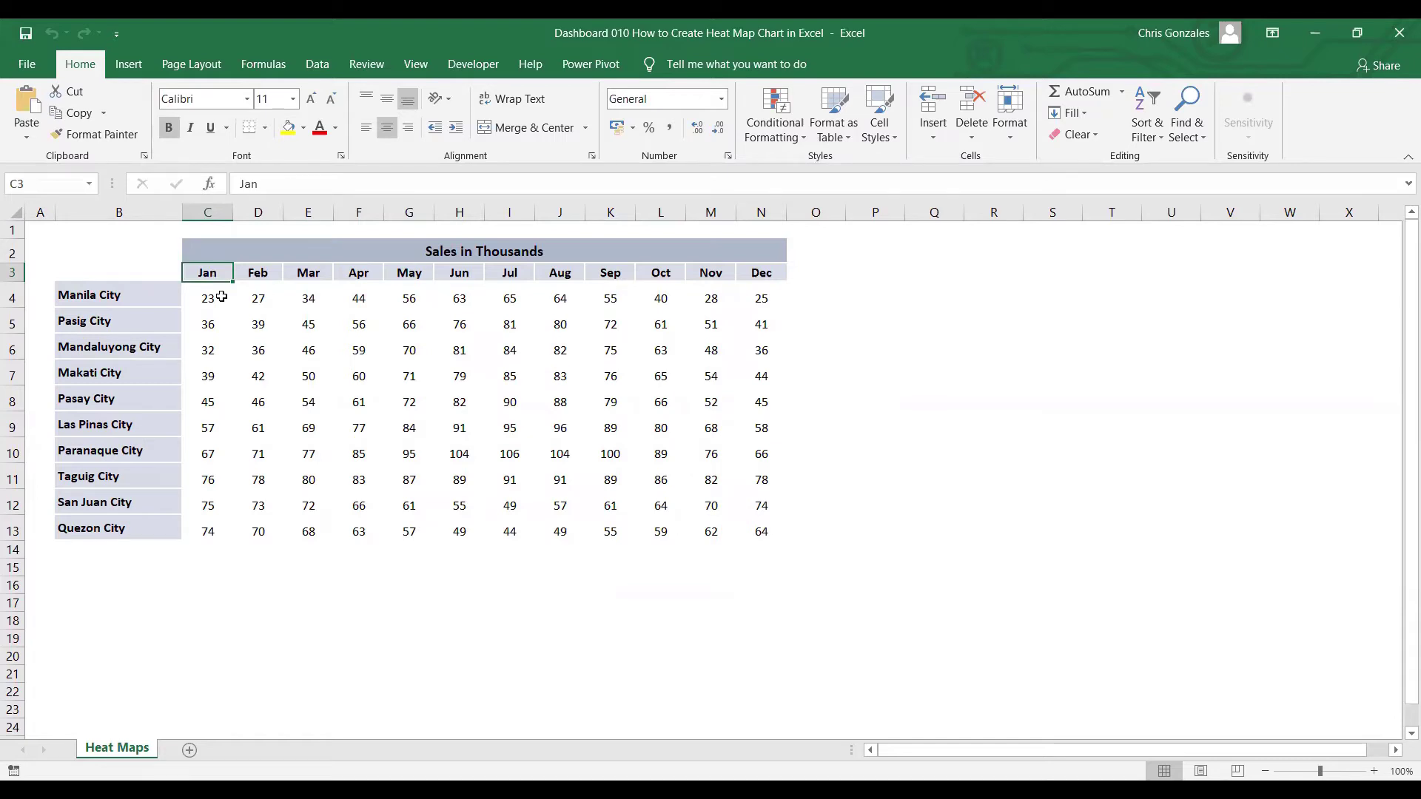
drag(215, 295, 761, 529)
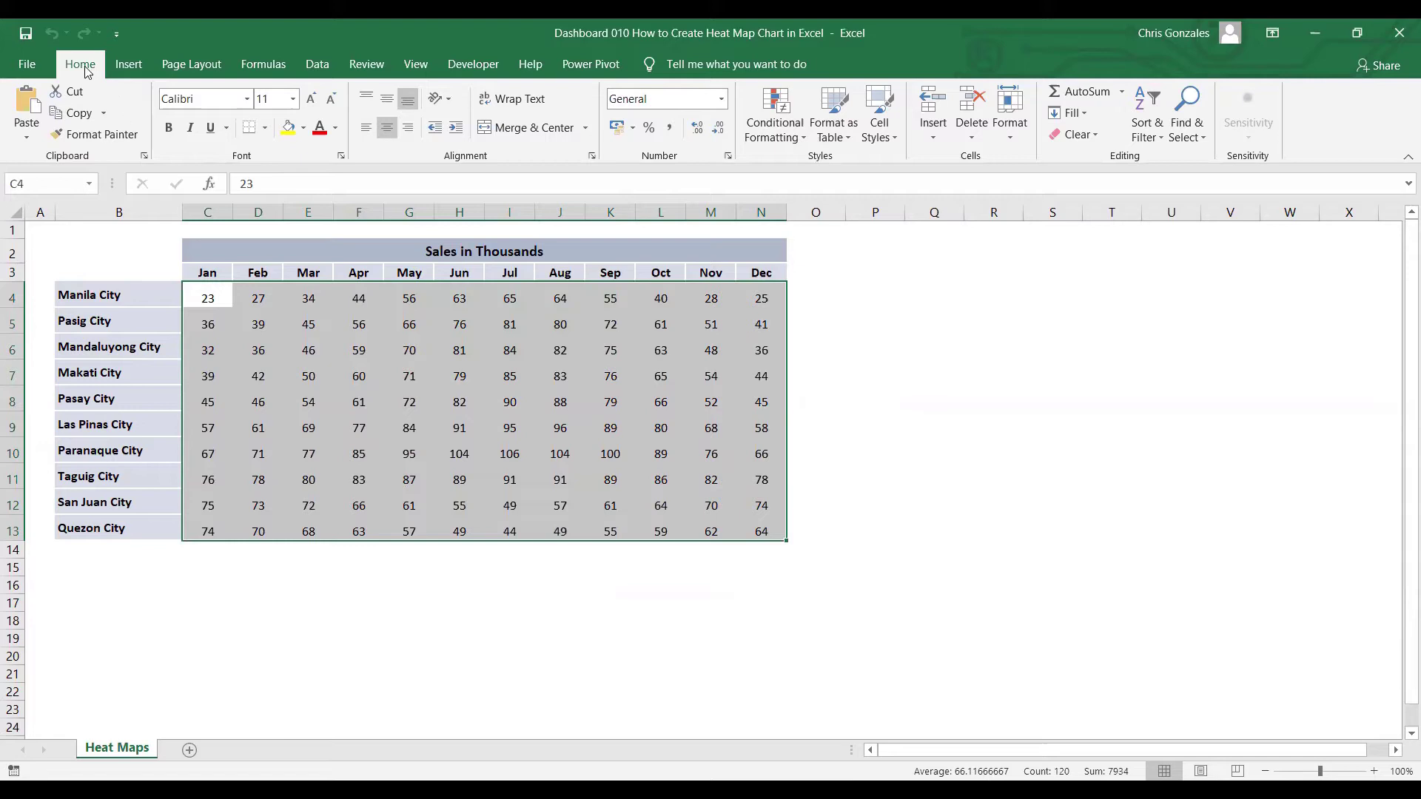
click(772, 137)
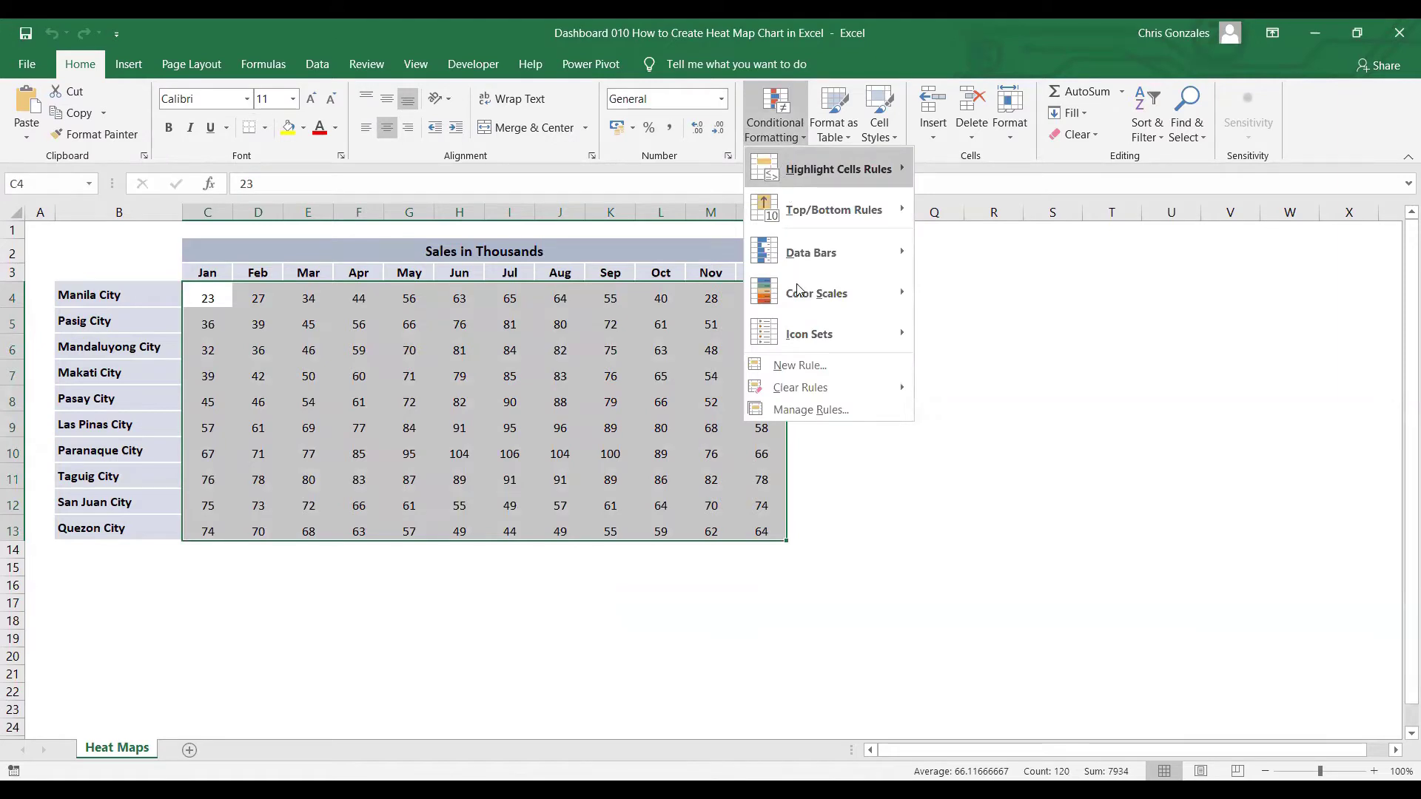
mouse_move(821, 292)
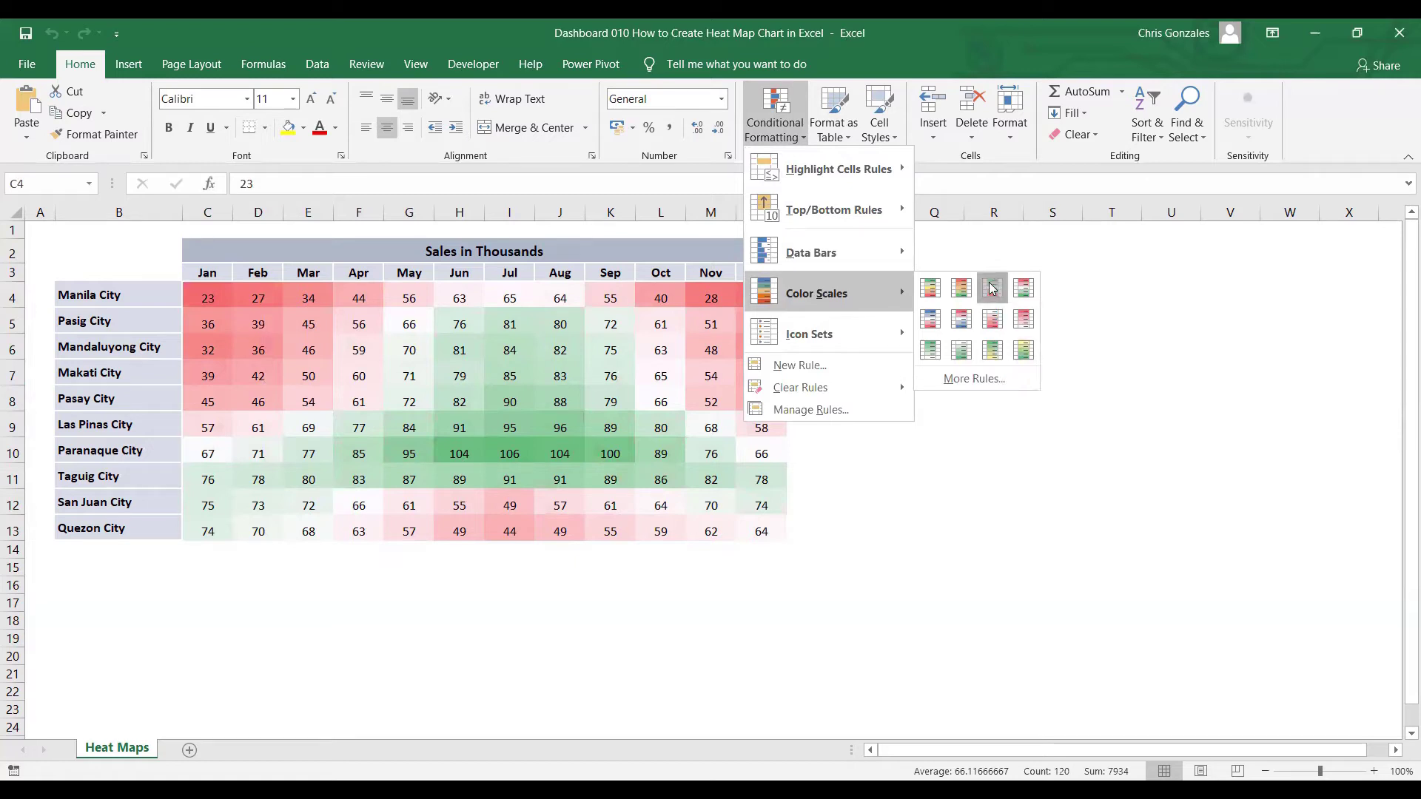
click(992, 288)
click(703, 349)
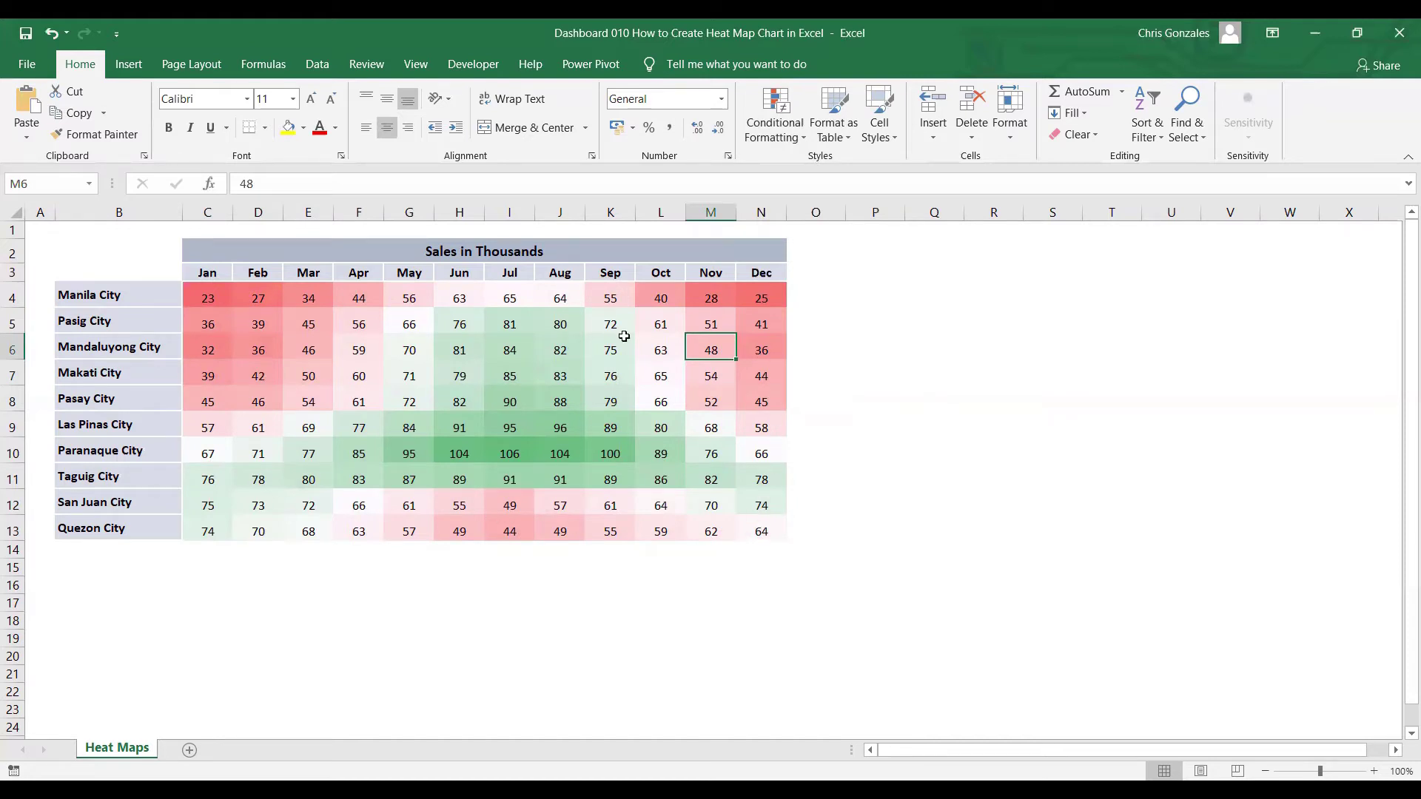
click(211, 299)
drag(276, 300, 755, 531)
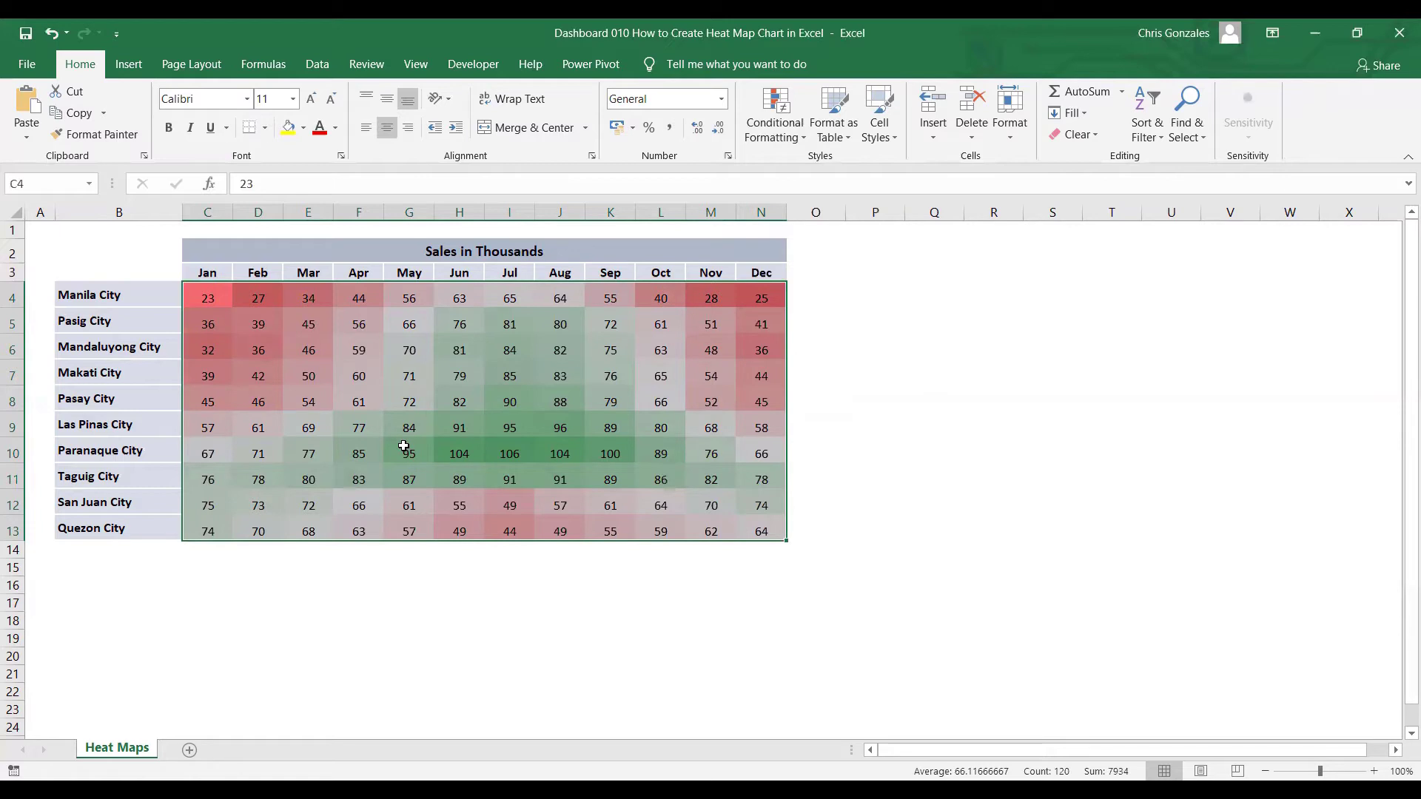
click(208, 293)
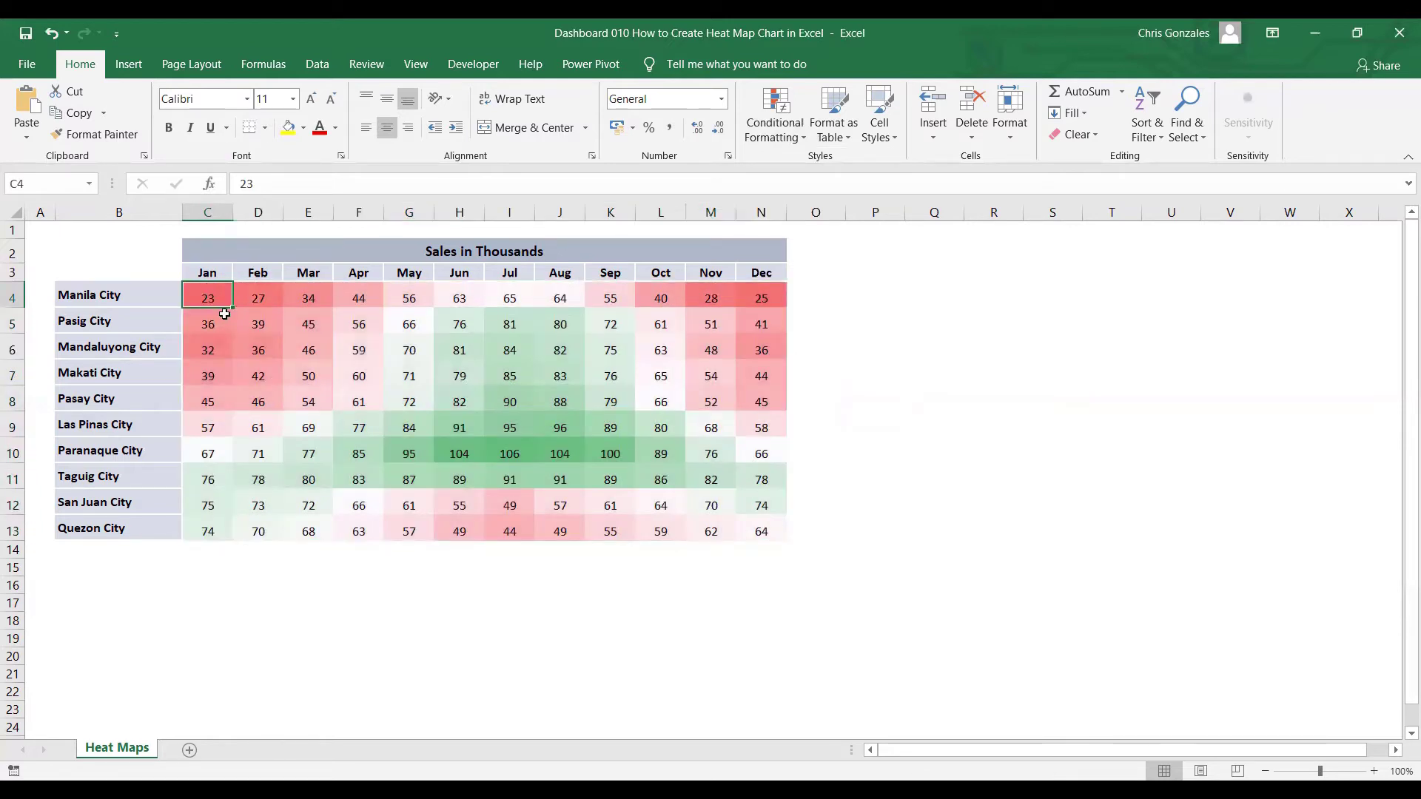
key(Delete)
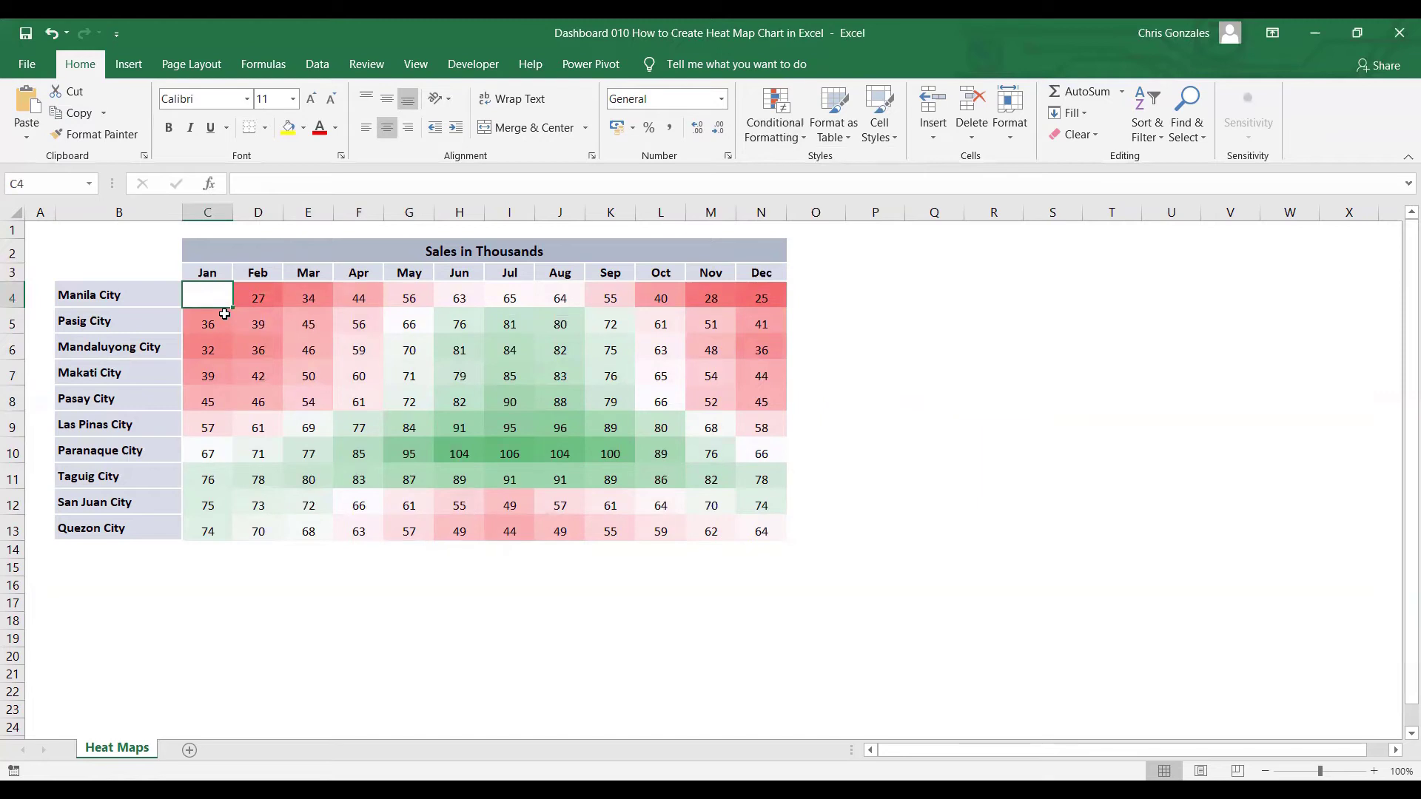
key(ctrl+z)
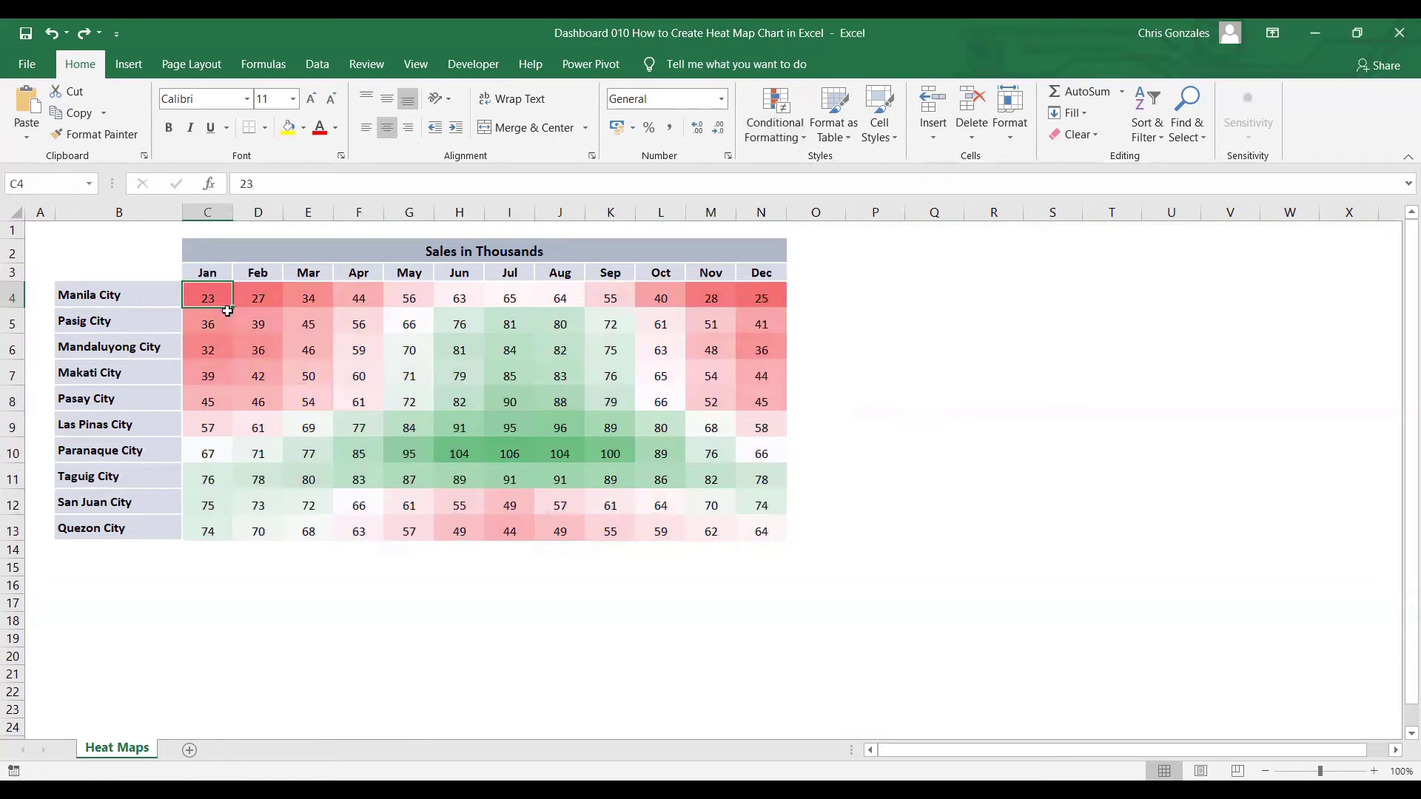
drag(207, 295, 761, 532)
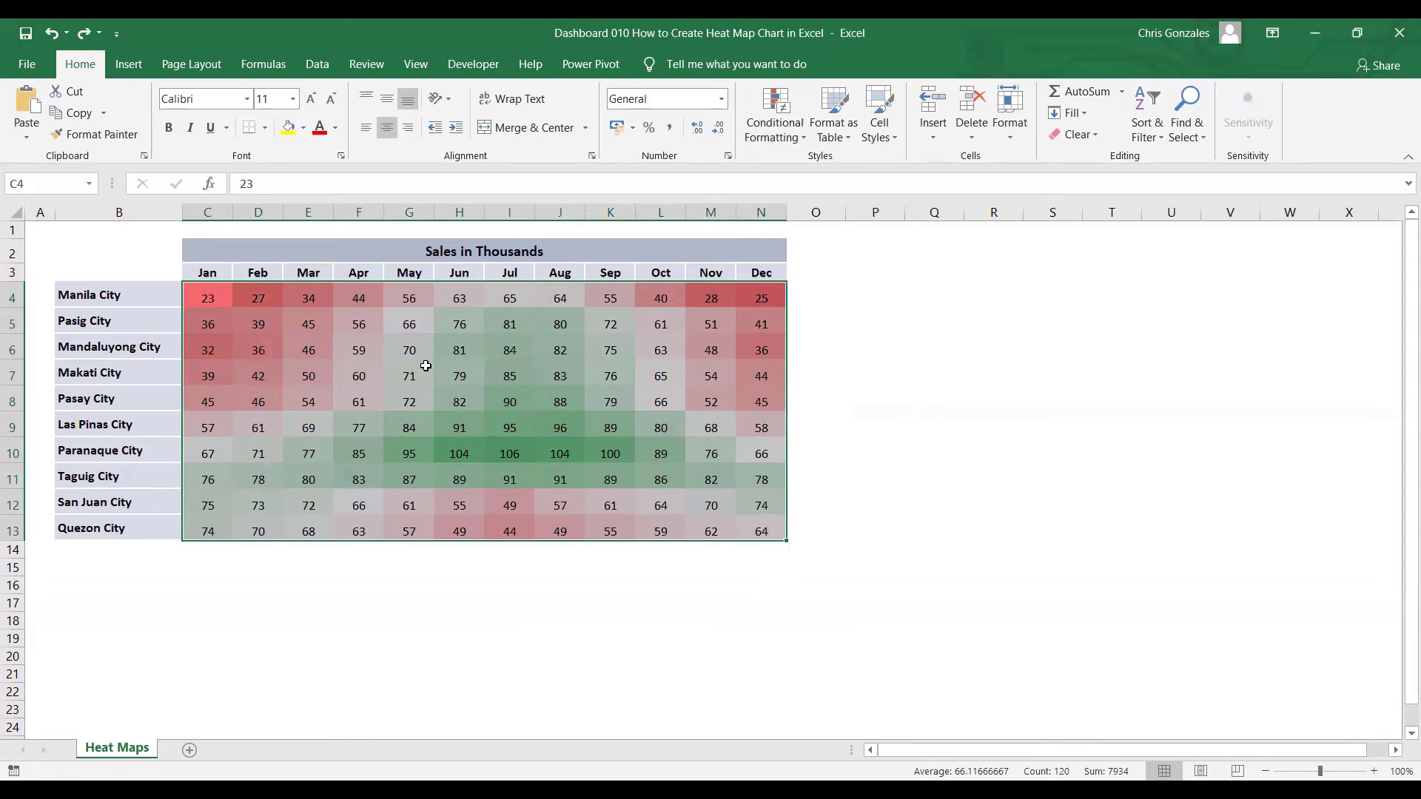
- Give the selected sales cells the custom number format ;;; in place of General
right_click(428, 359)
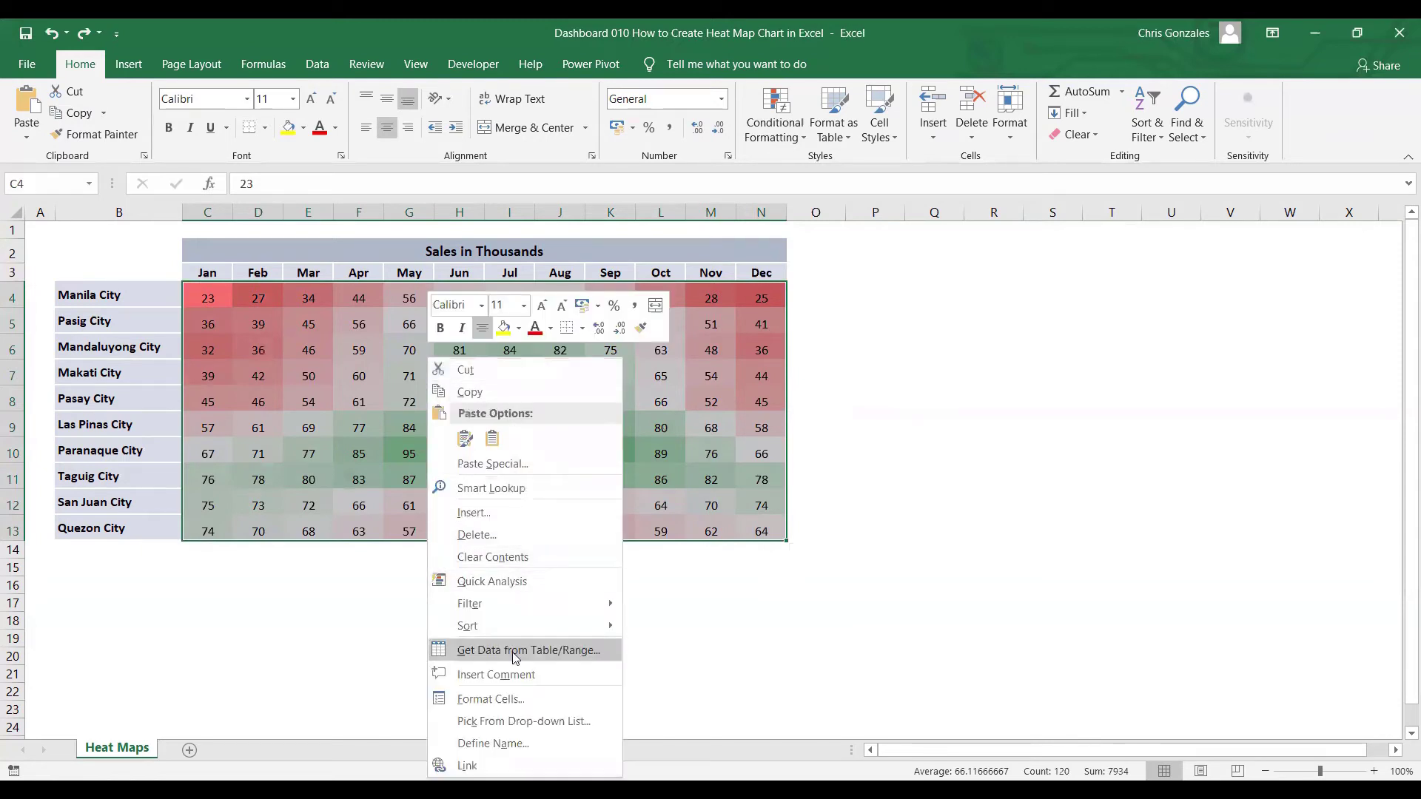
click(511, 699)
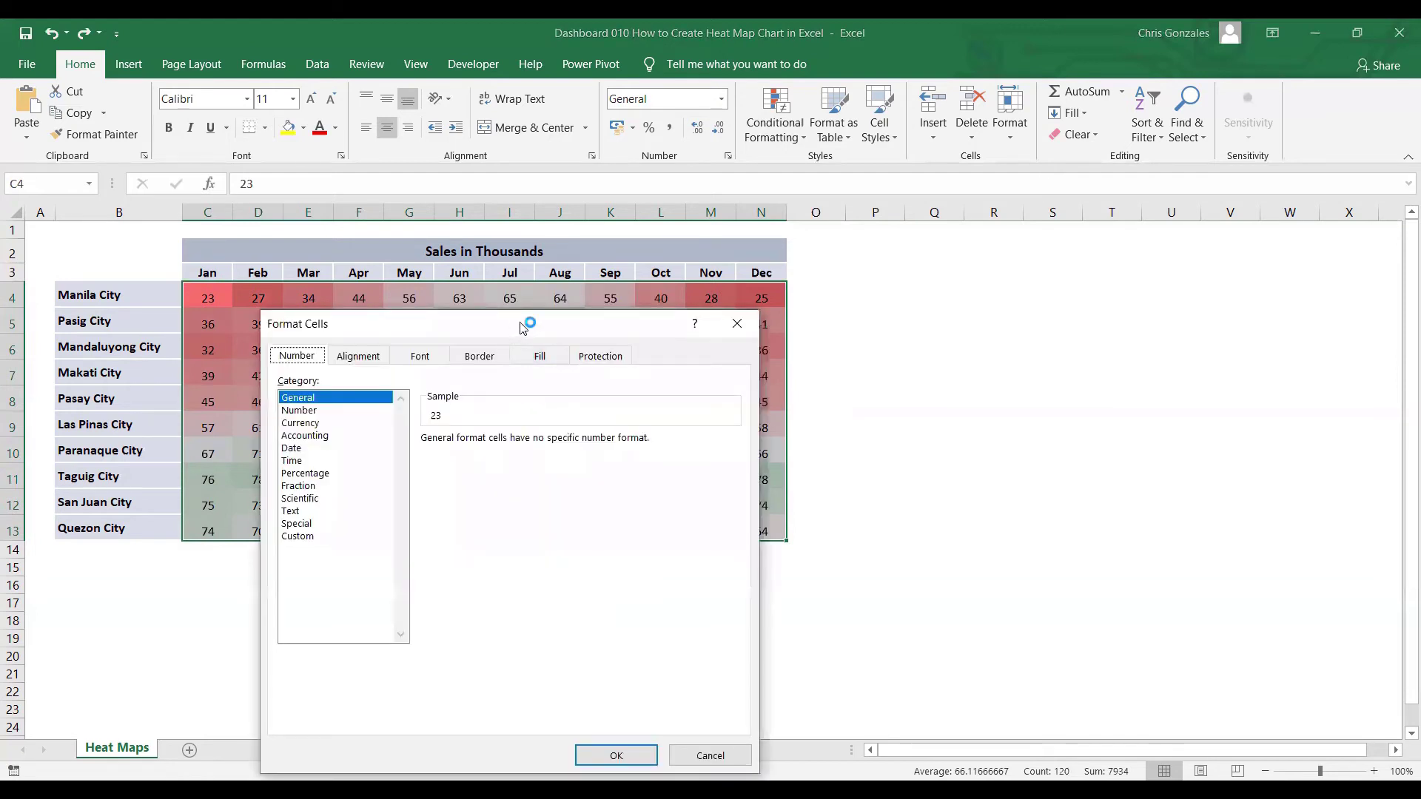
drag(521, 328, 1065, 257)
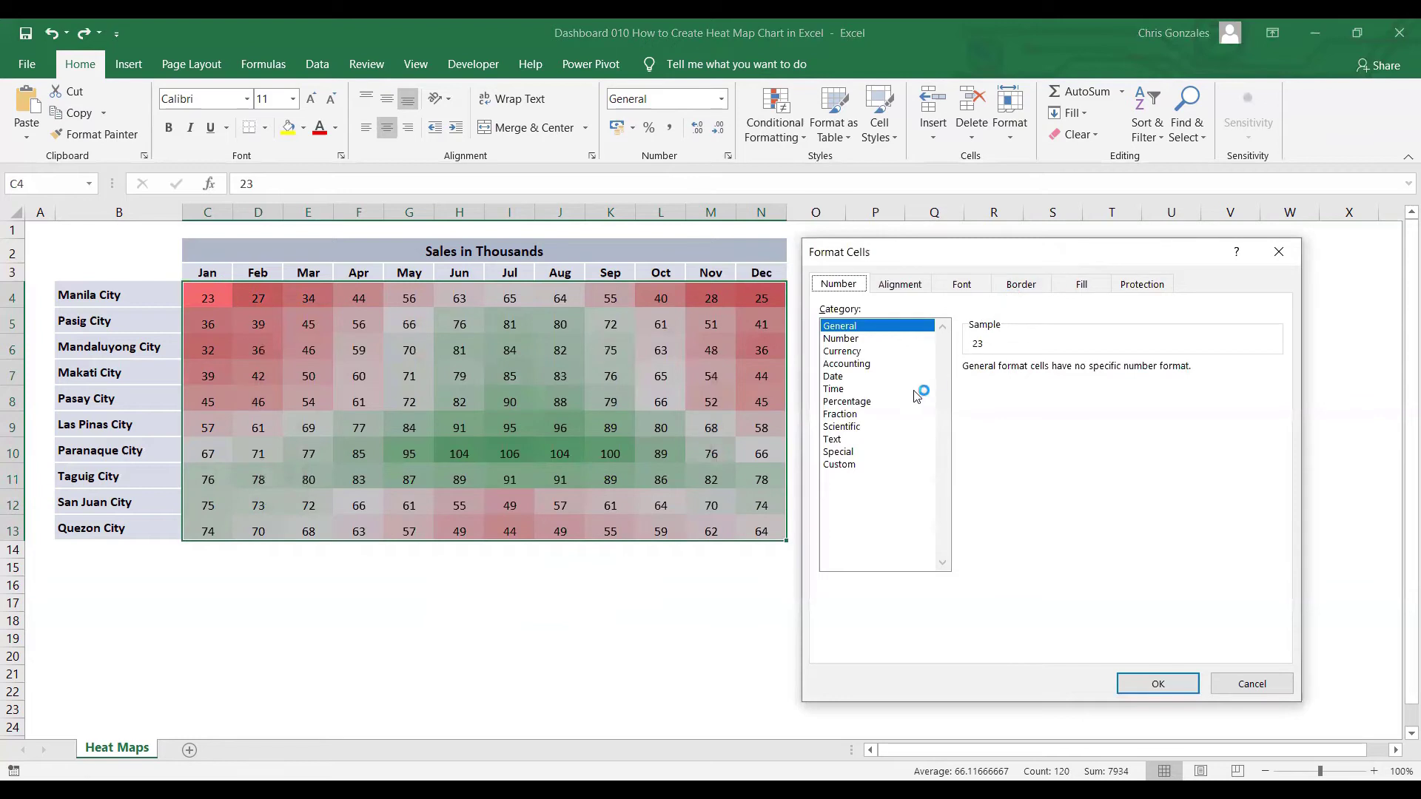
click(853, 468)
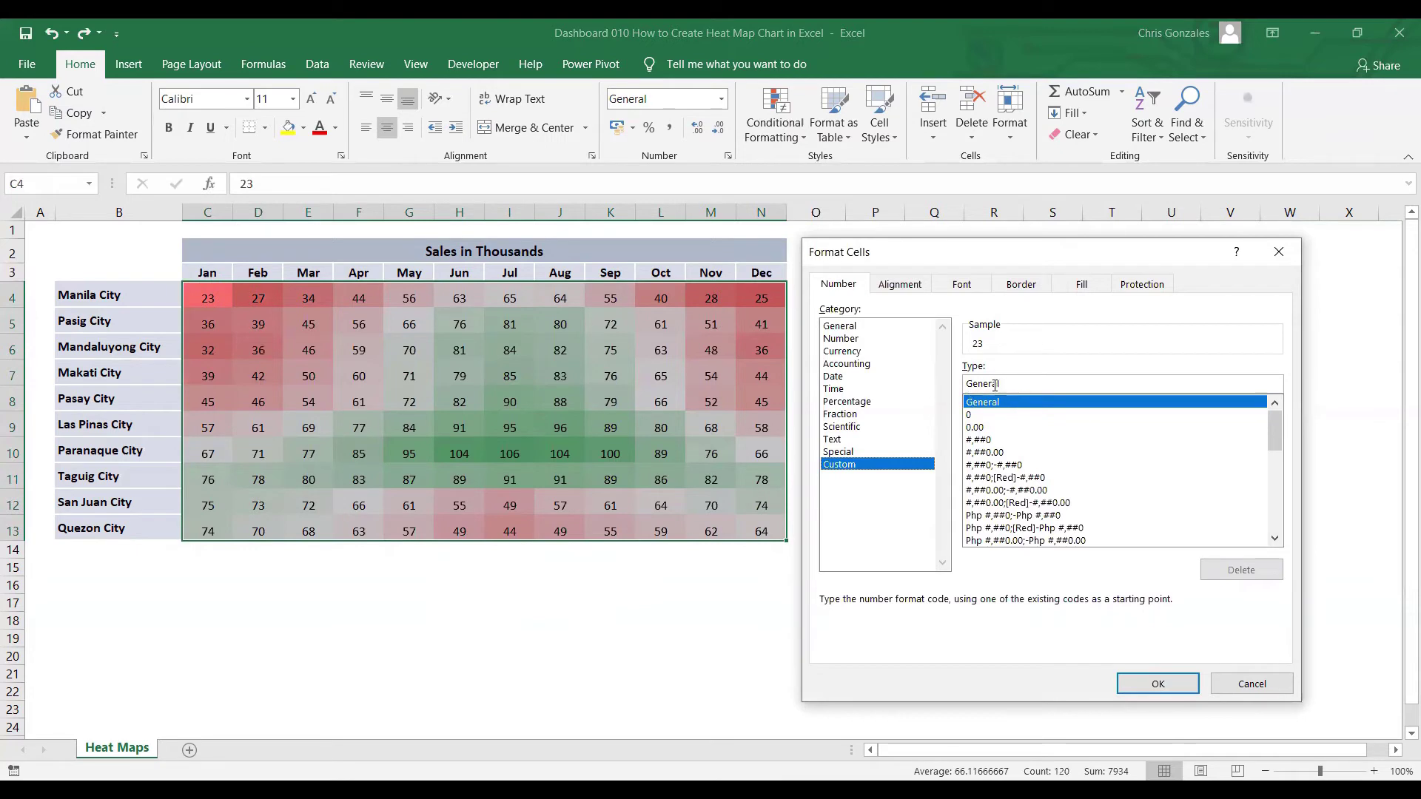
drag(1010, 384, 946, 387)
text(;;;)
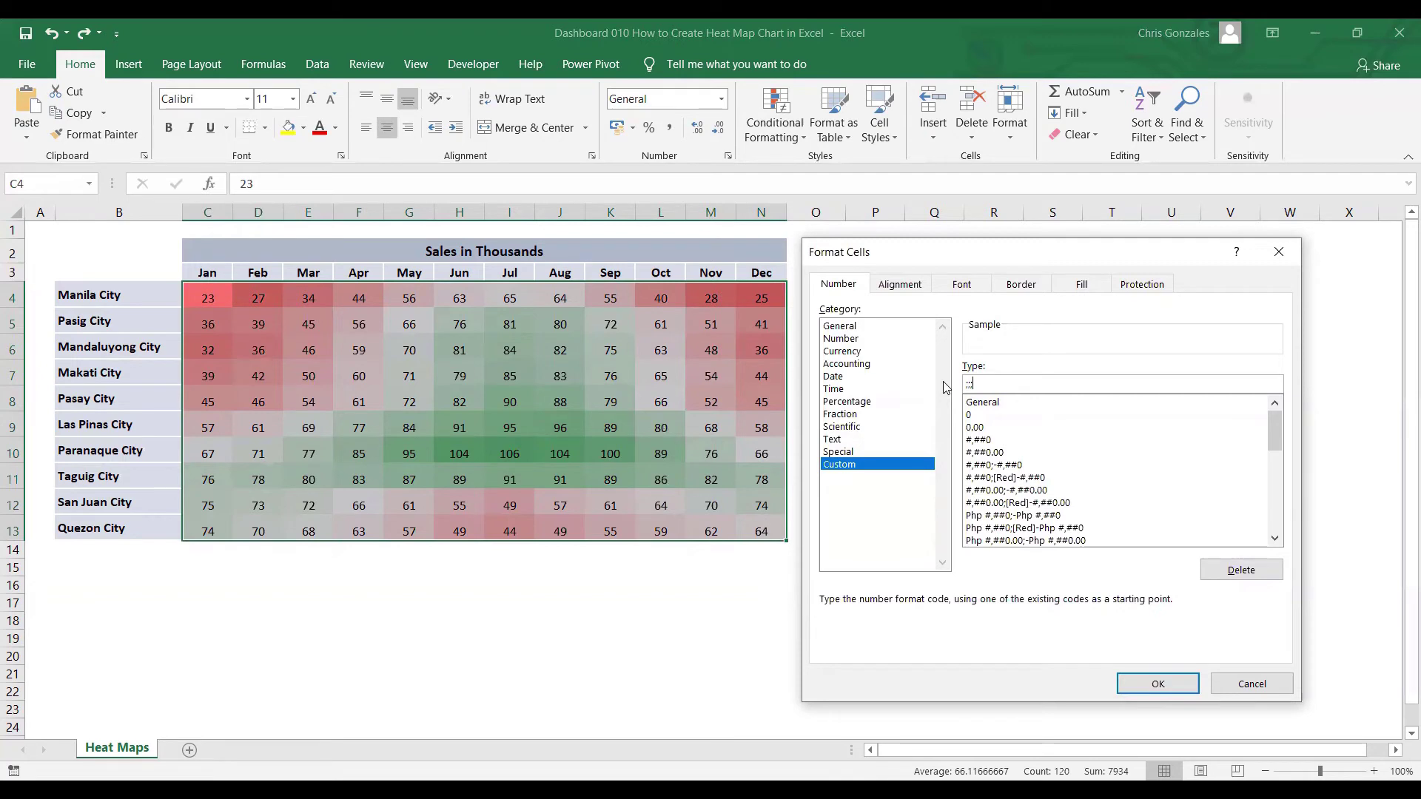
click(1144, 684)
- Deselect the table and confirm cells I9, I10, J10 and C4 still hold their values
click(732, 494)
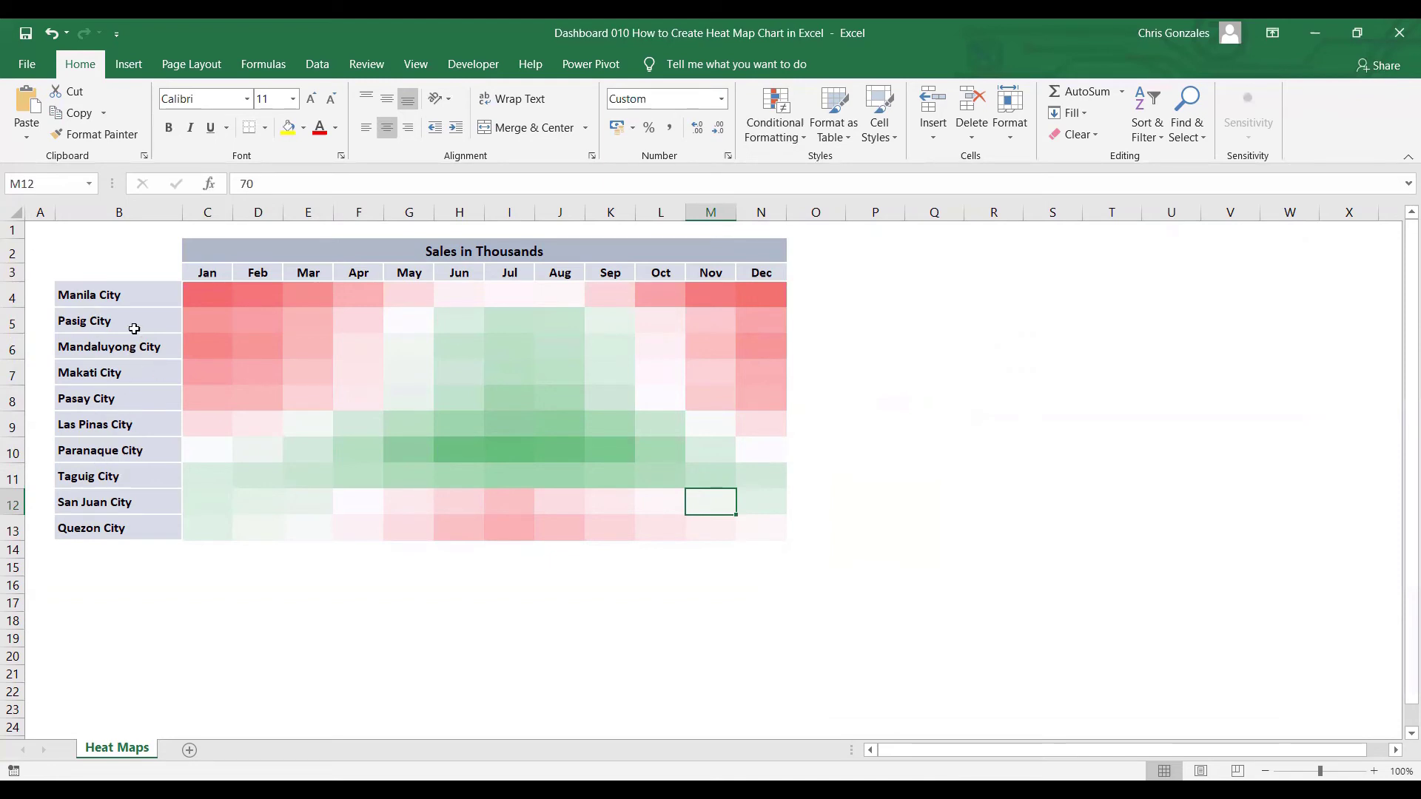
click(513, 433)
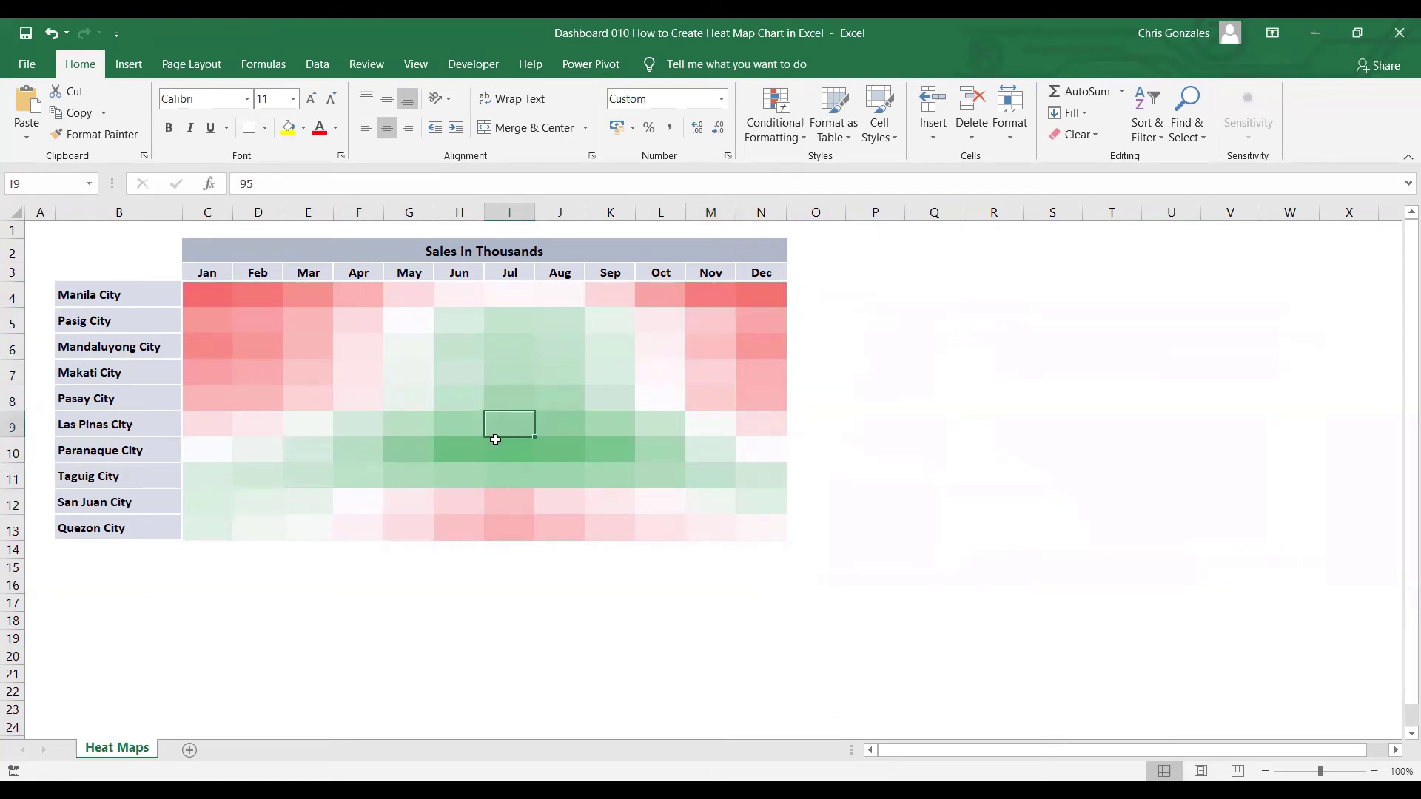
click(509, 449)
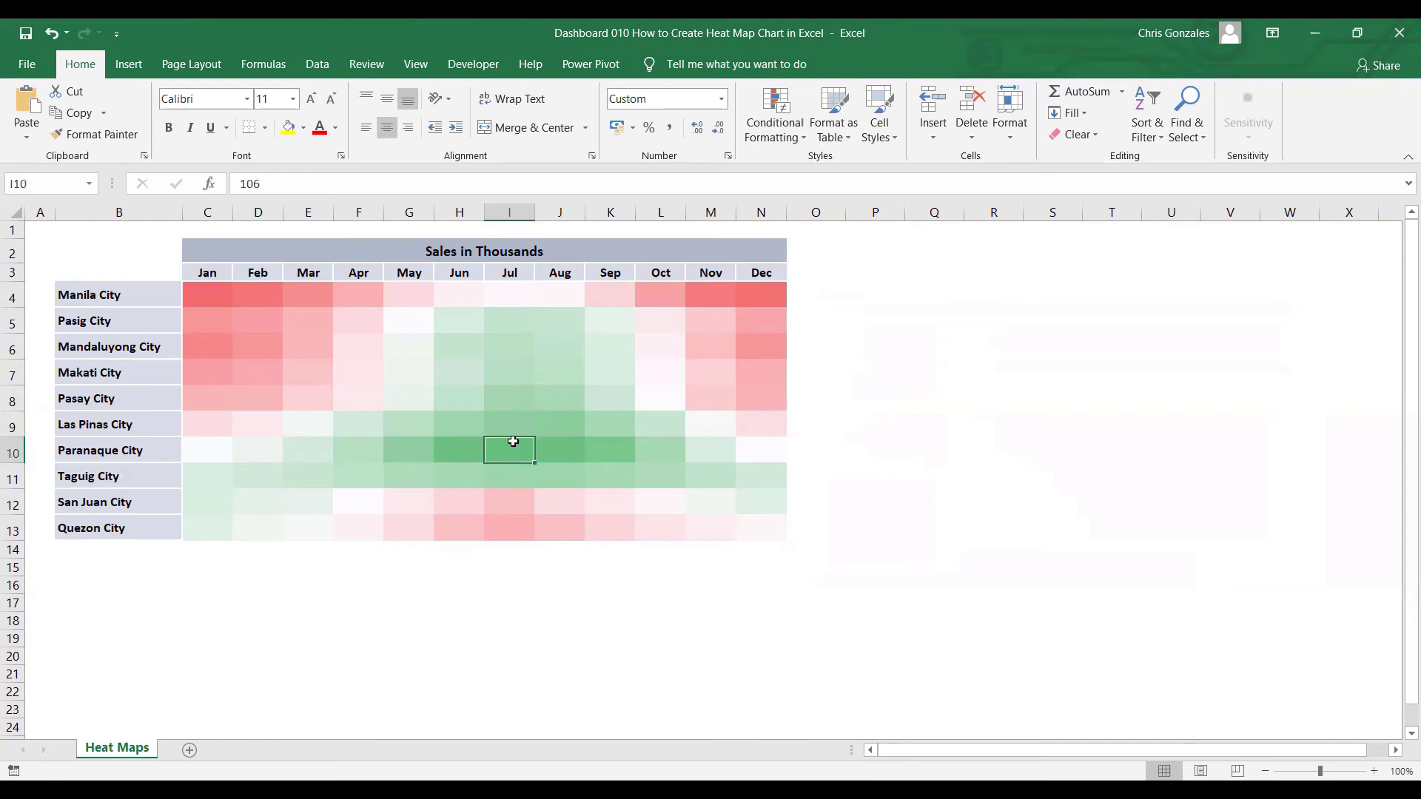
click(452, 447)
click(507, 447)
click(574, 447)
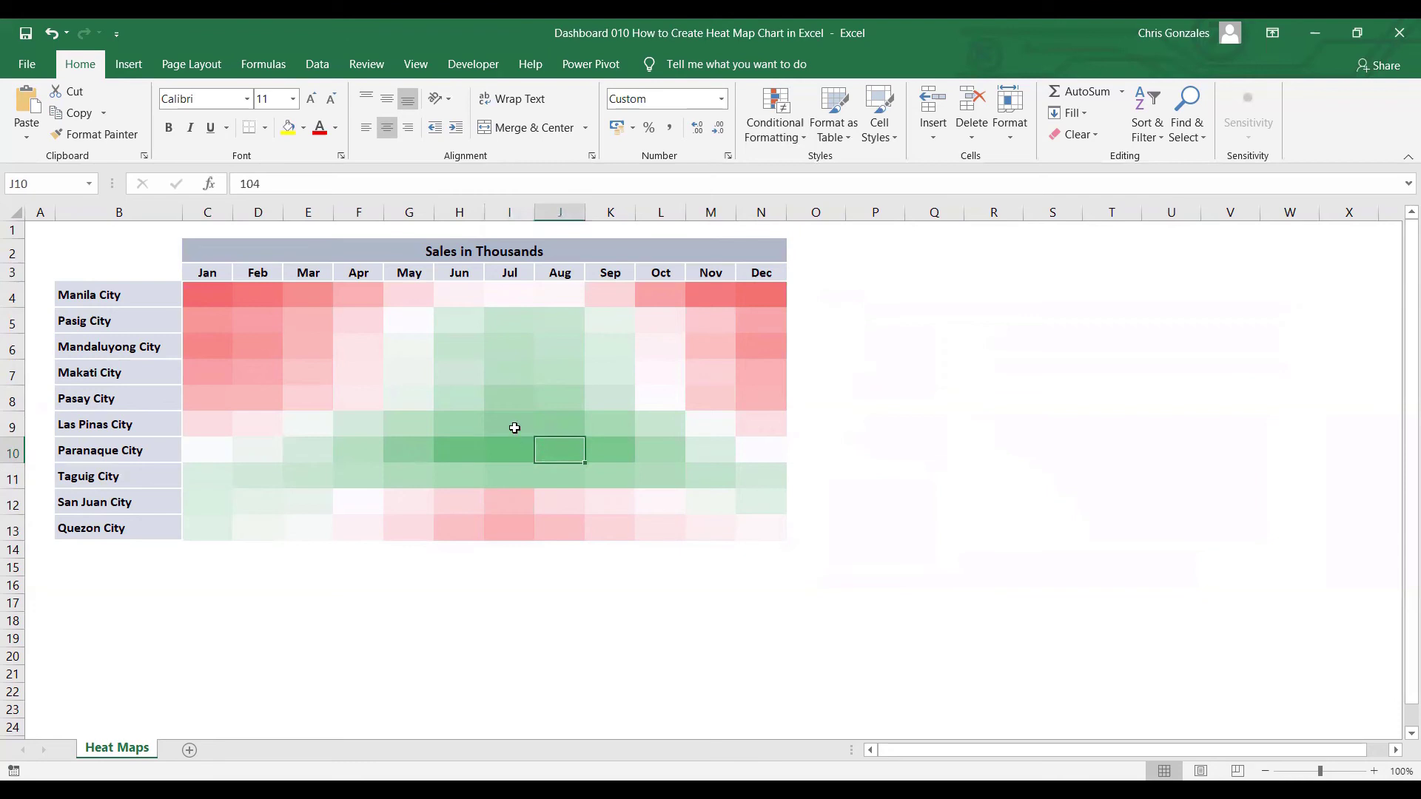
click(212, 300)
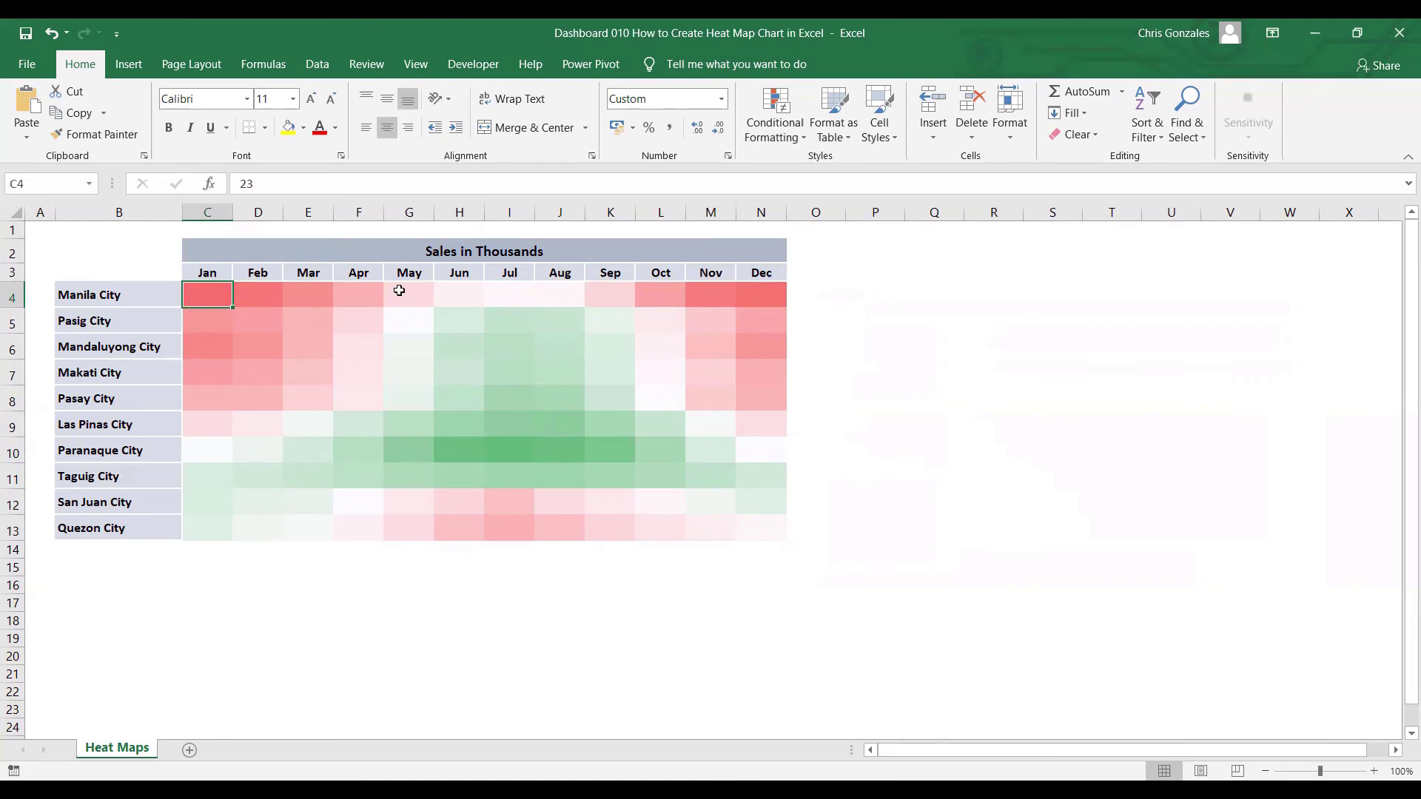
- Check more hidden values: Manila's October–November cells, M10, I9, J9, C4, and the Manila label
drag(673, 300, 773, 296)
click(726, 453)
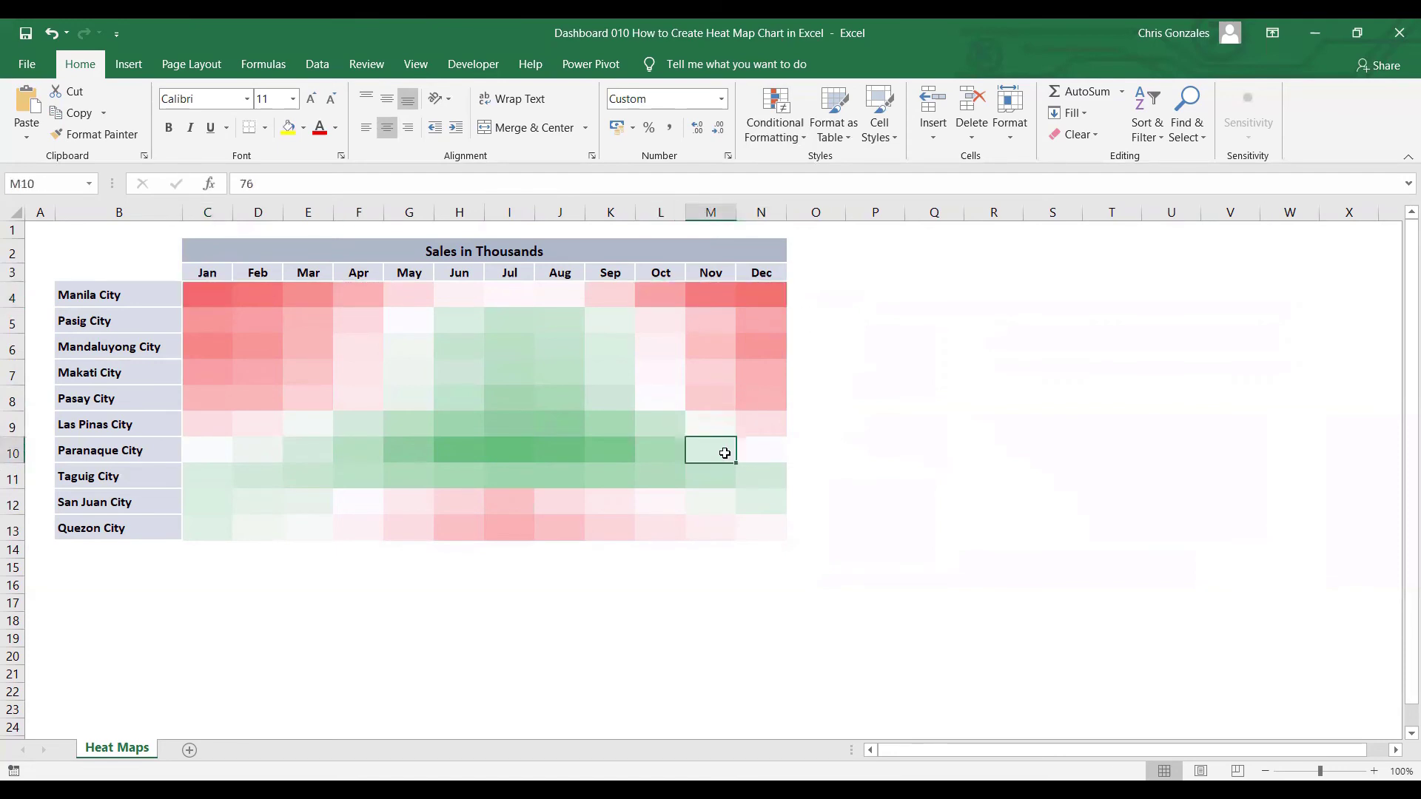
click(505, 419)
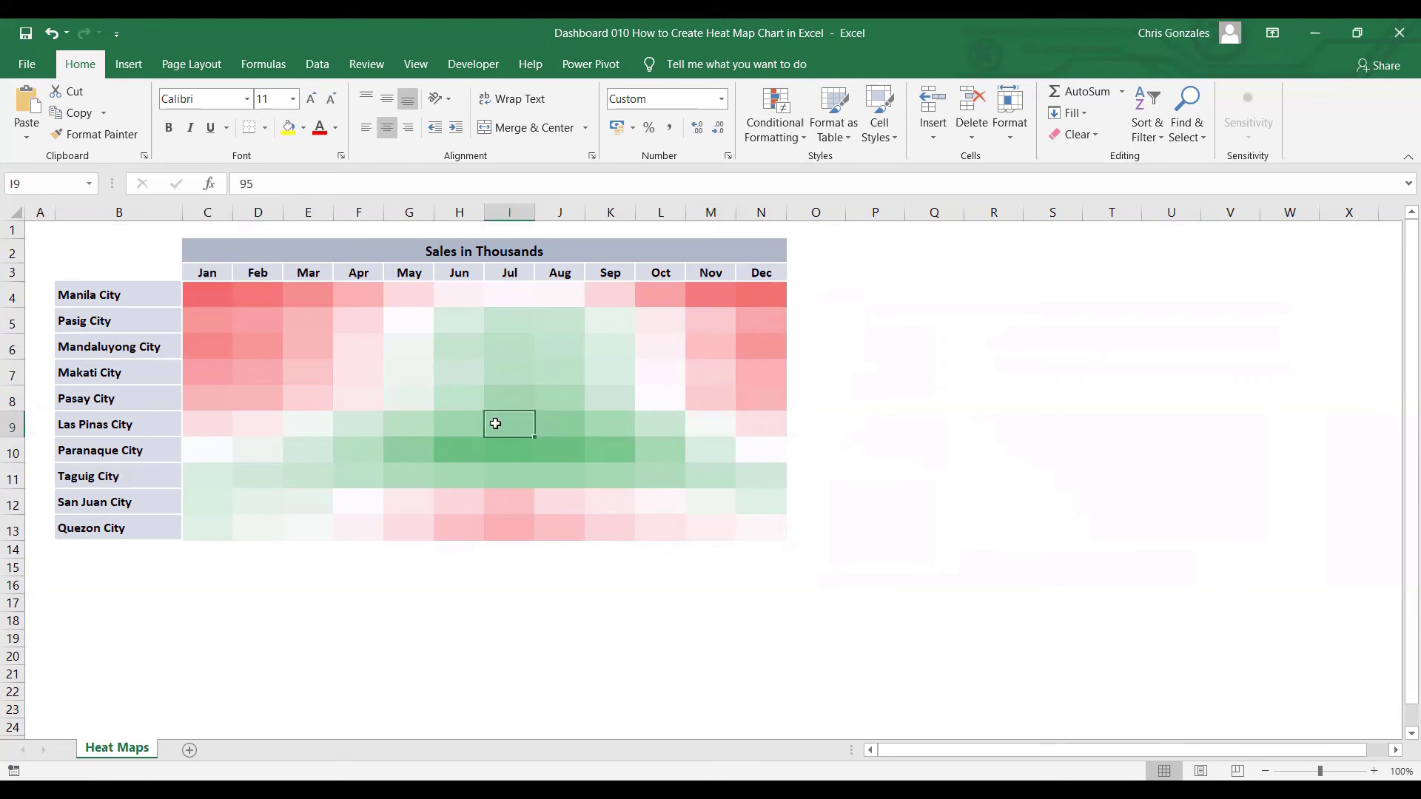
double_click(495, 423)
click(564, 423)
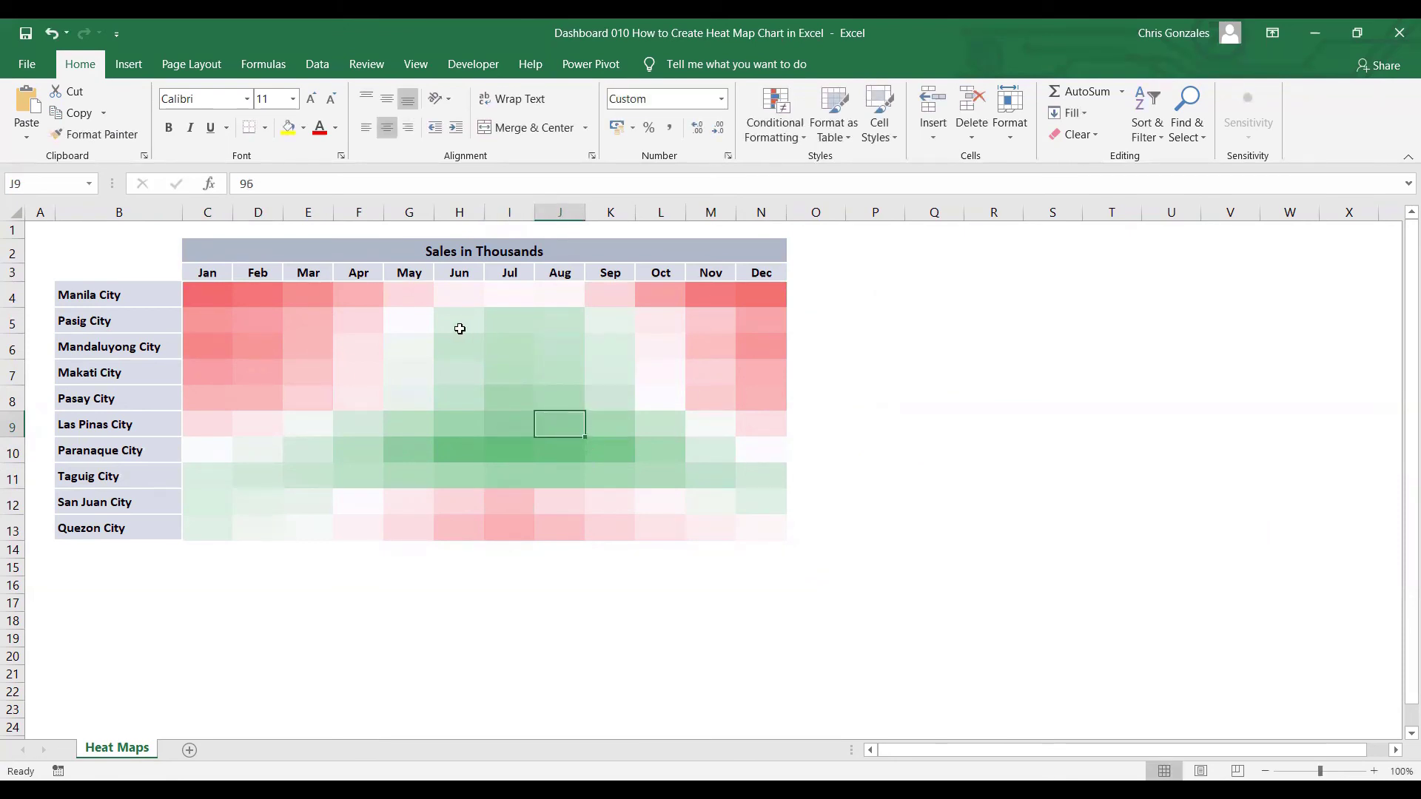
click(213, 292)
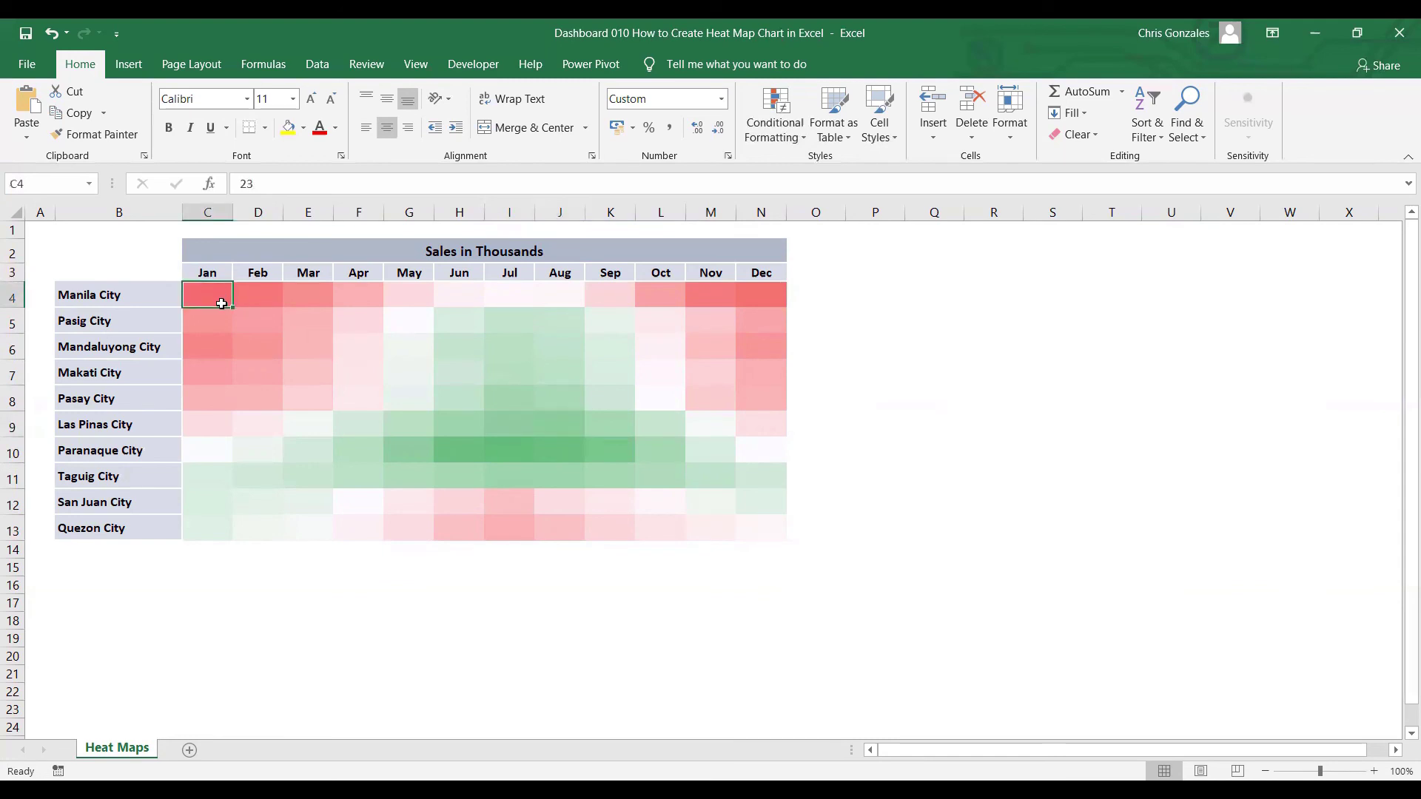
click(132, 298)
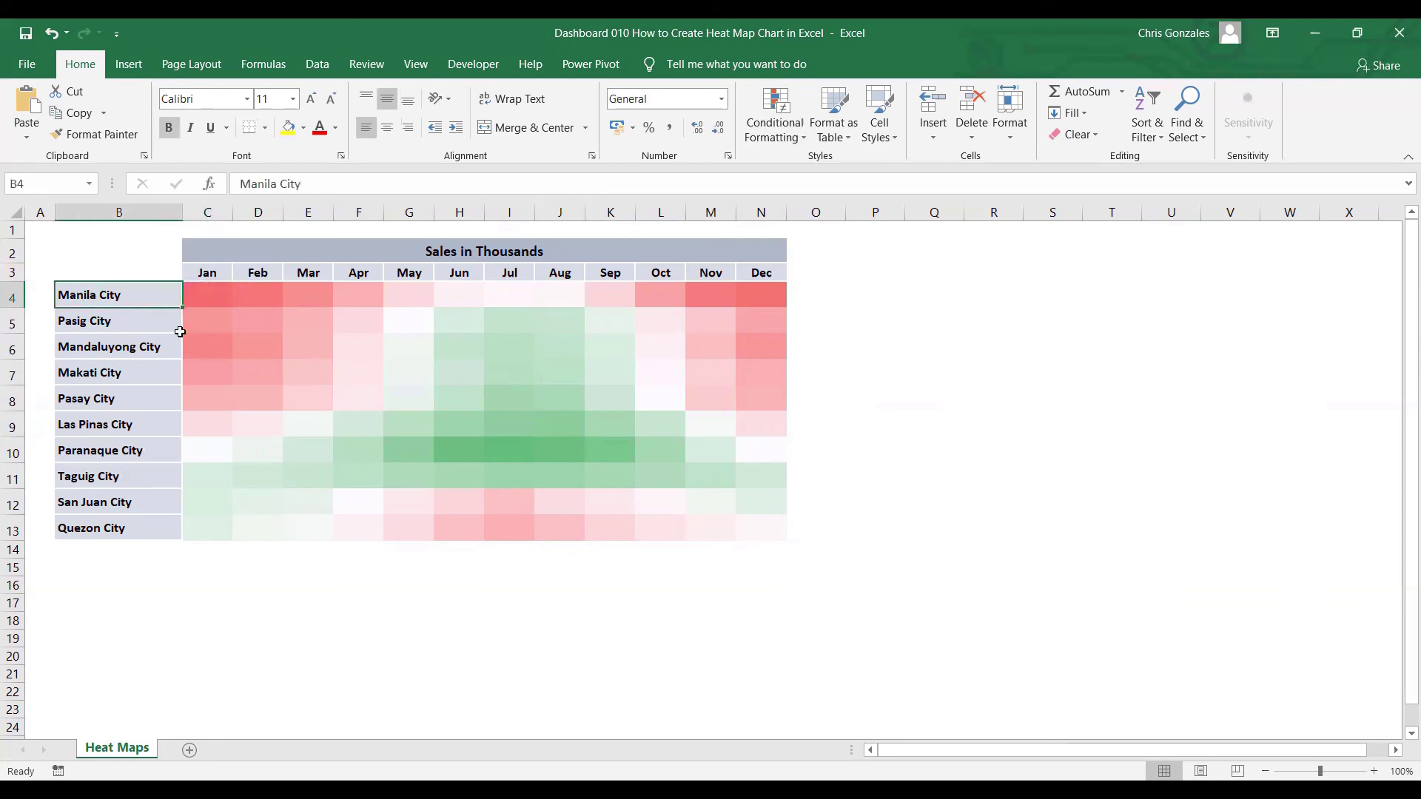